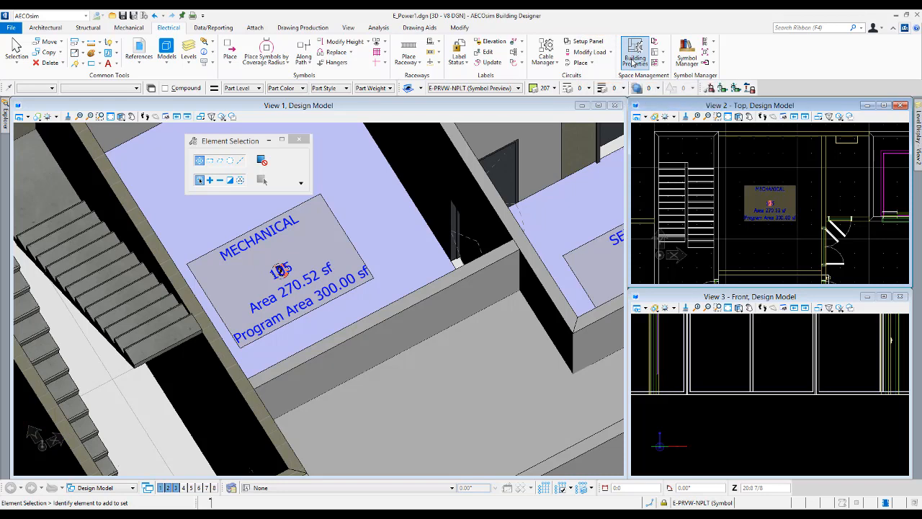
- Display the stored room shape of 101 OFFICE 1 from the building properties, and close the Building Manager
click(633, 62)
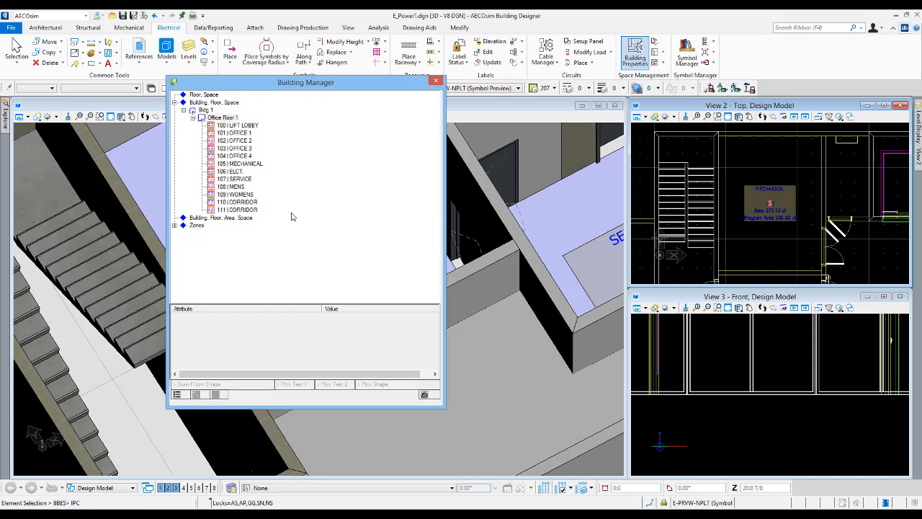
click(236, 133)
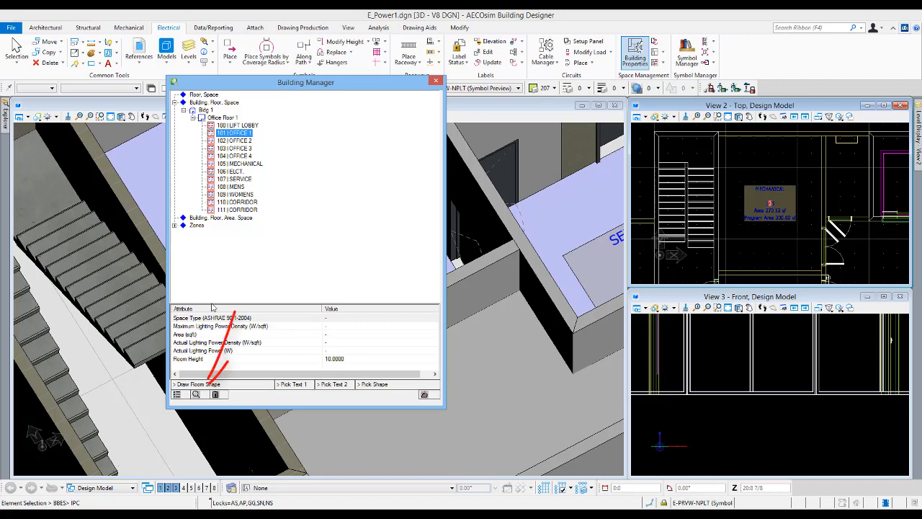
click(196, 395)
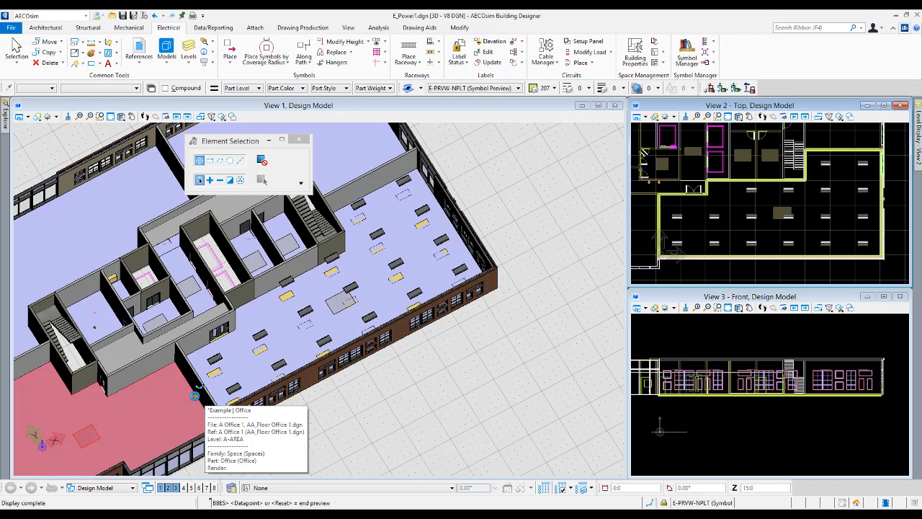
click(456, 348)
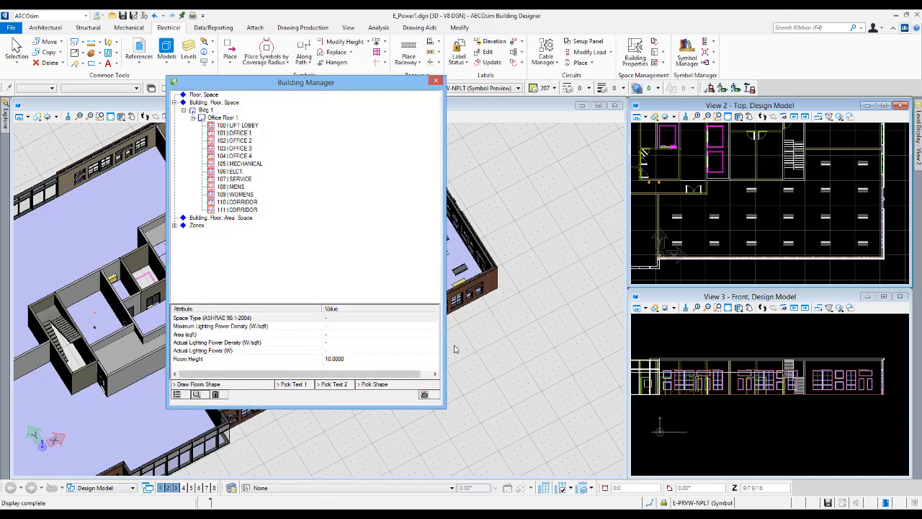
click(426, 395)
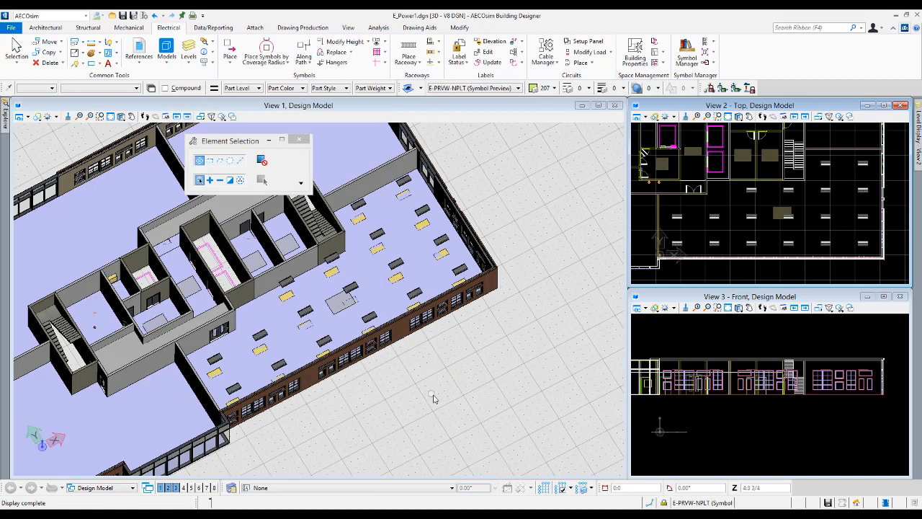
- Start Place Symbols by Coverage Radius in the top view, pick a point inside Office 1 and let the room be searched
click(286, 63)
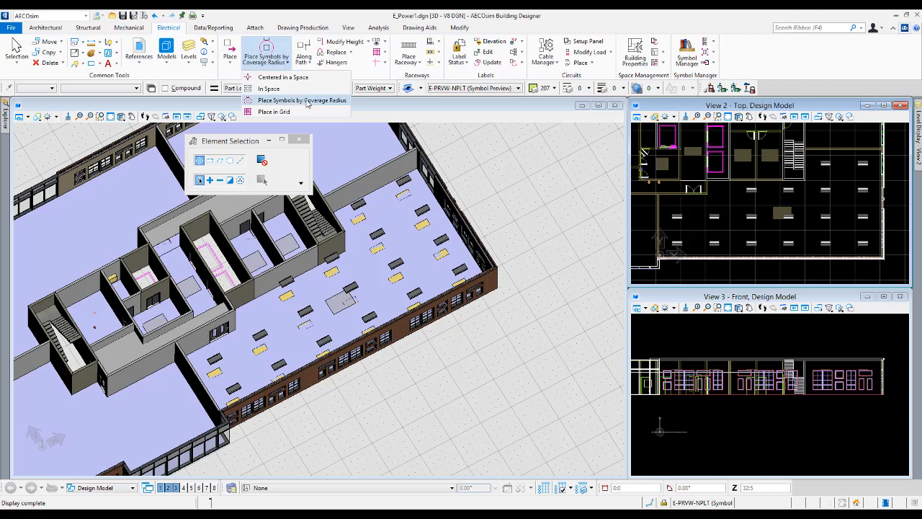
click(306, 101)
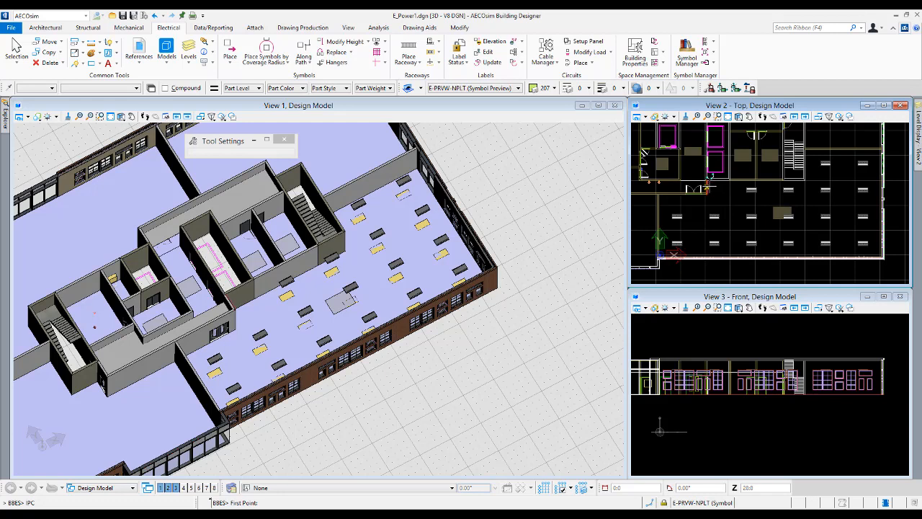
mouse_move(708, 175)
click(728, 197)
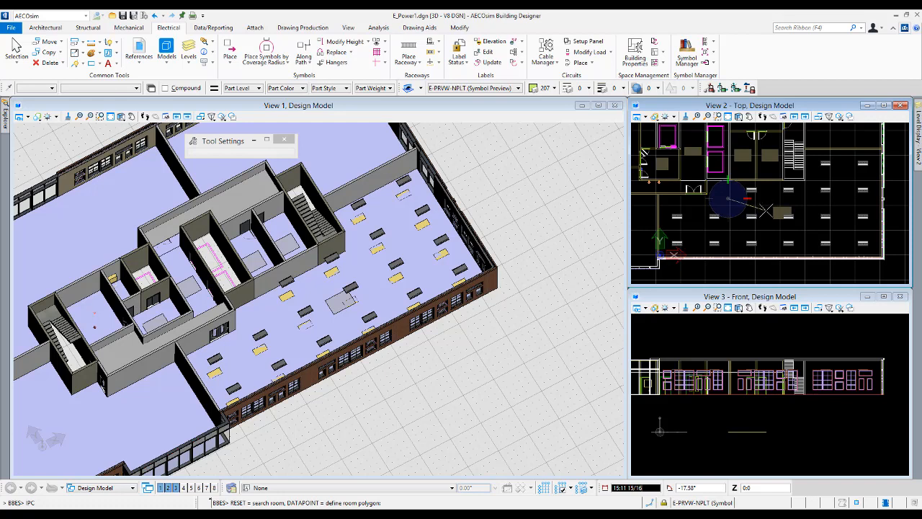
right_click(766, 211)
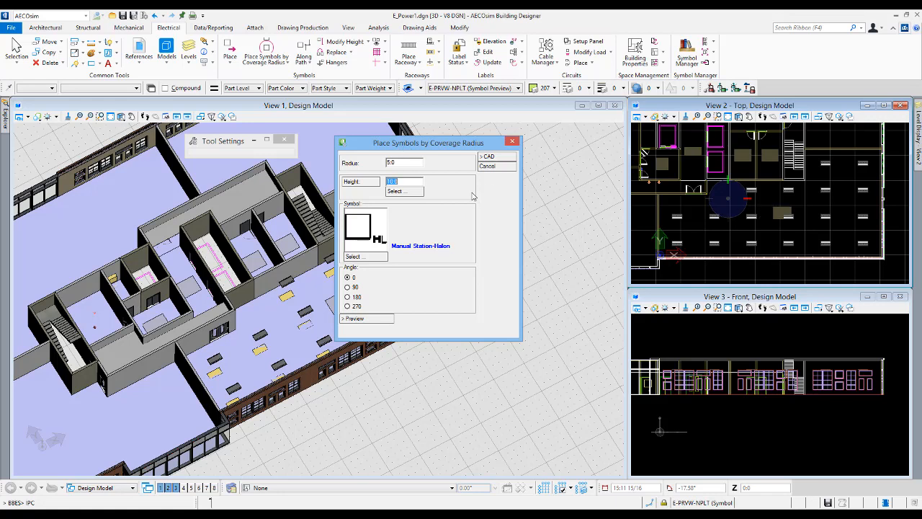
- Open the symbol selection for the placement and expand the LIGHTING + POWER category of ANSI Y32.9-1972
drag(396, 163, 384, 163)
key(Tab)
click(380, 260)
click(381, 260)
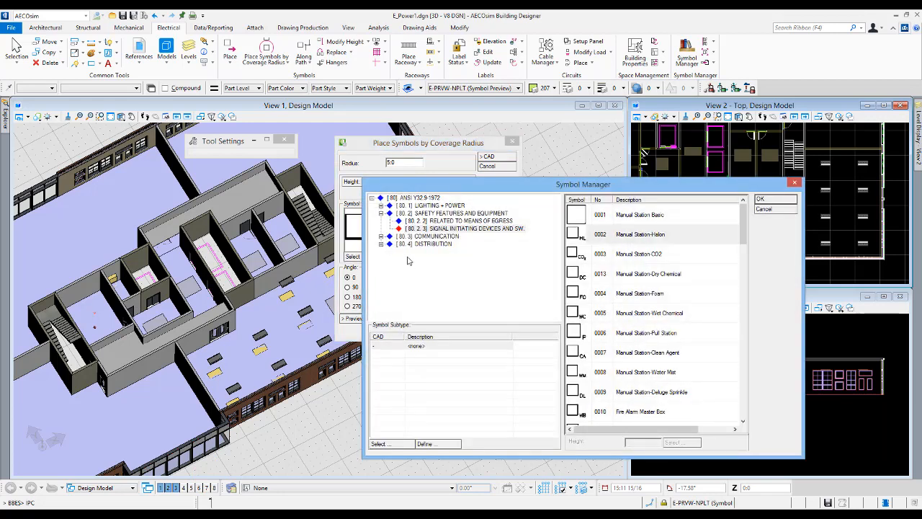
drag(441, 188, 390, 160)
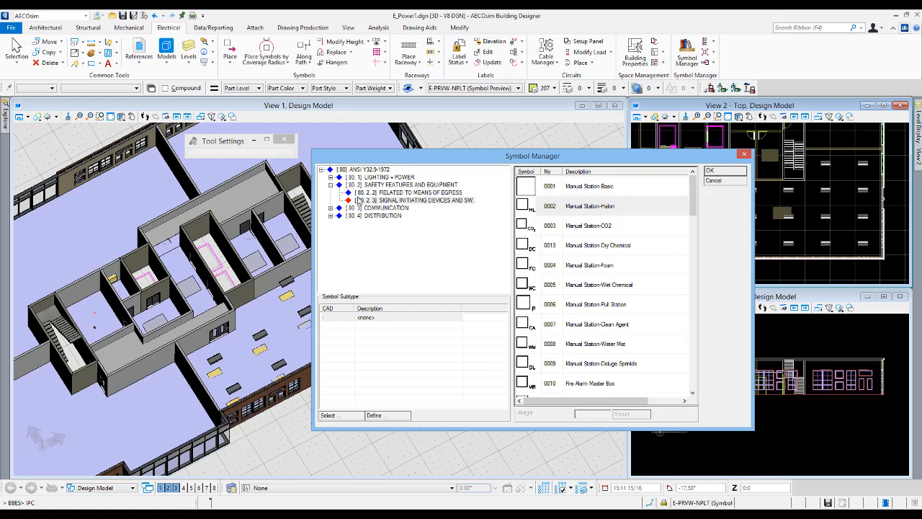
click(322, 170)
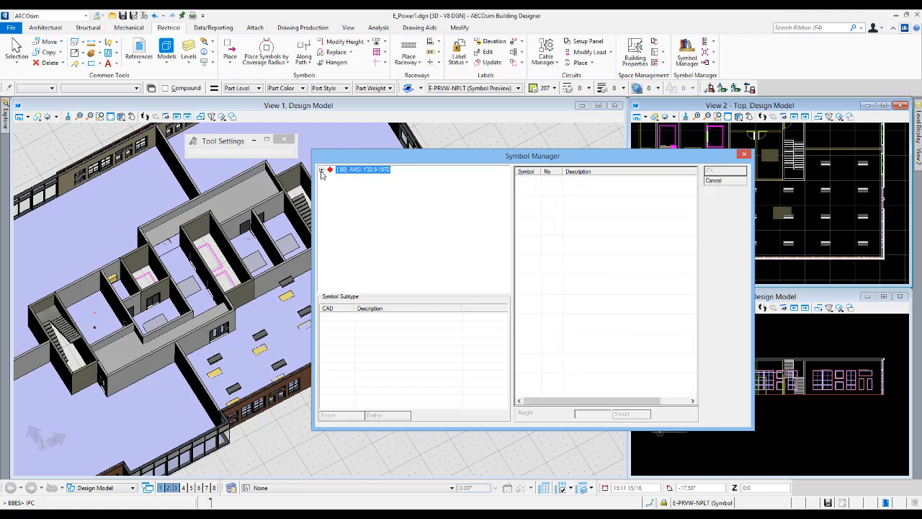
click(321, 170)
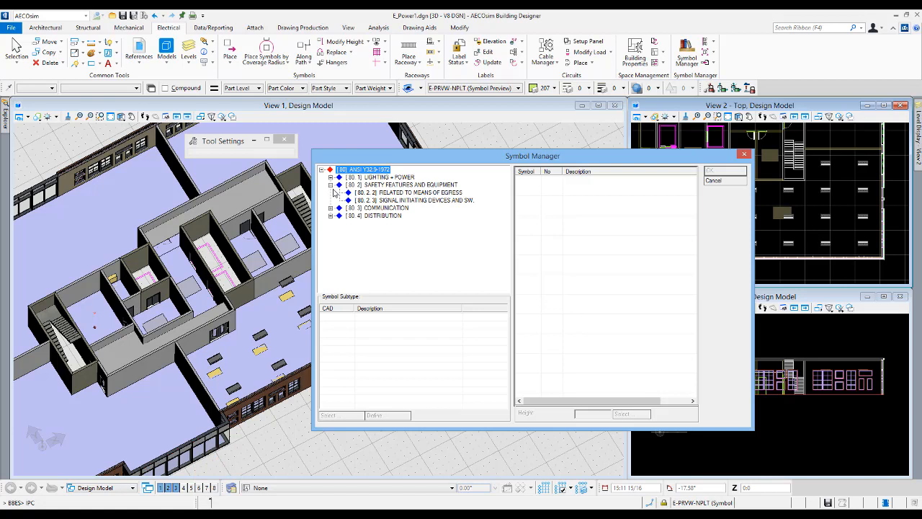
click(331, 185)
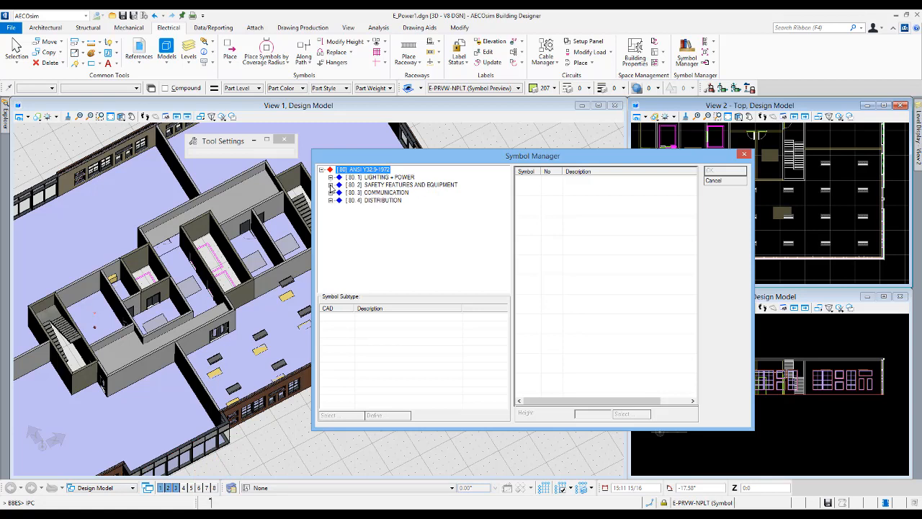
click(331, 185)
click(330, 178)
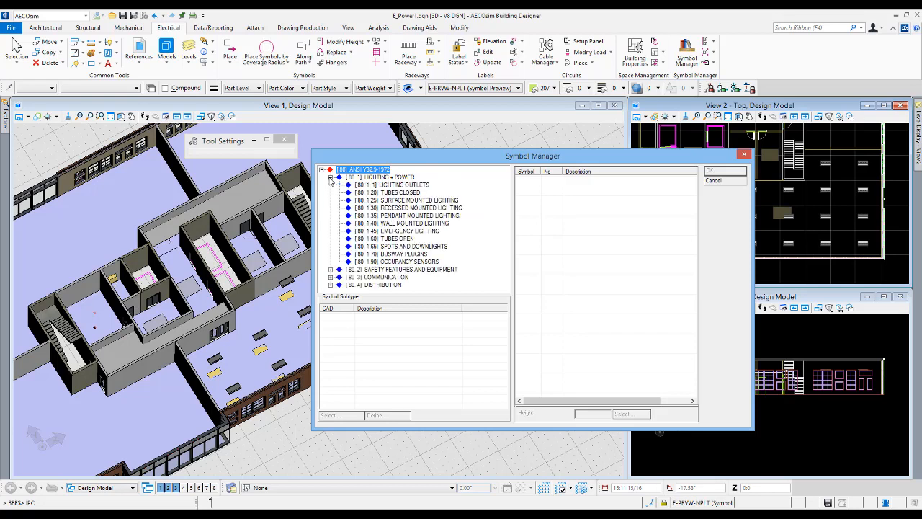
- Choose the OCCUPANCY SENSOR CEILING MNTD symbol from the OCCUPANCY SENSORS category and preview its layout in the room
click(415, 263)
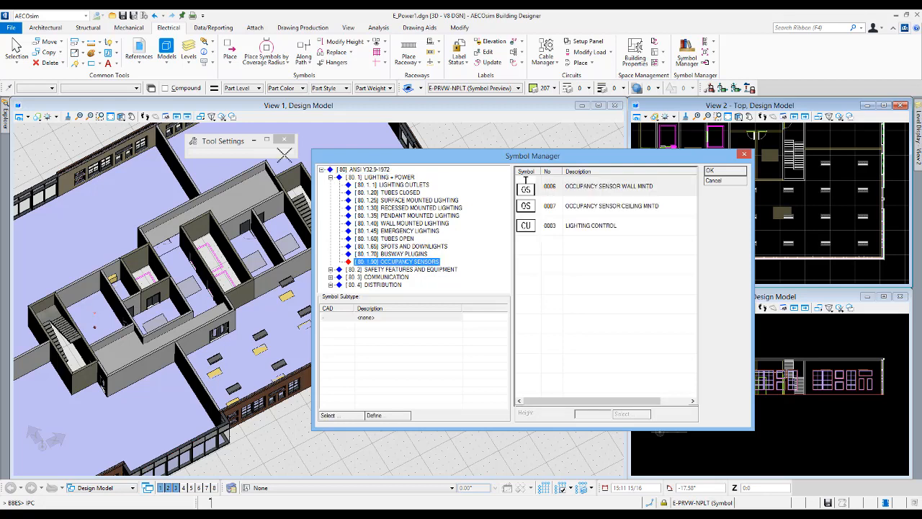
click(330, 178)
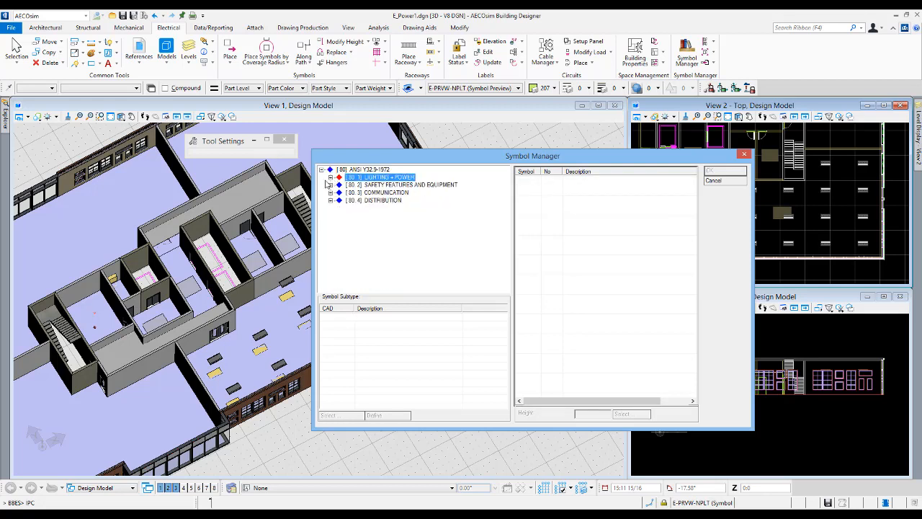
click(330, 178)
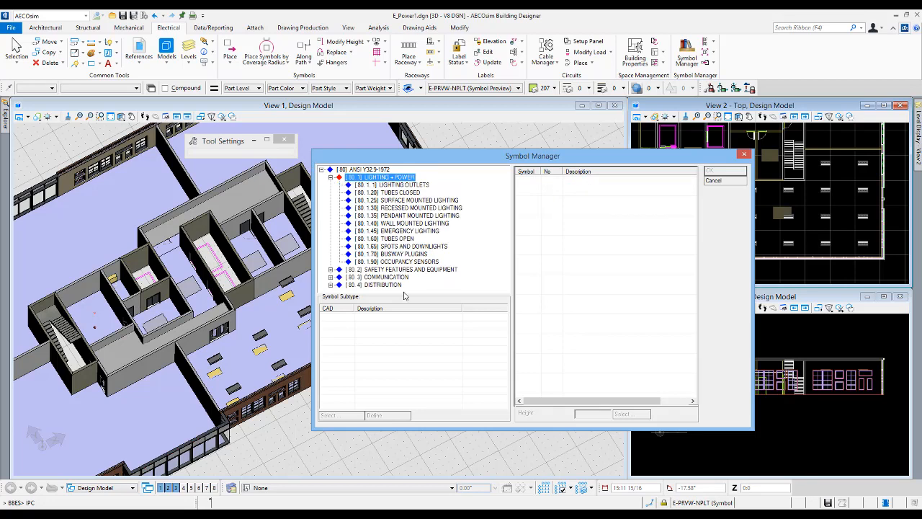
click(415, 264)
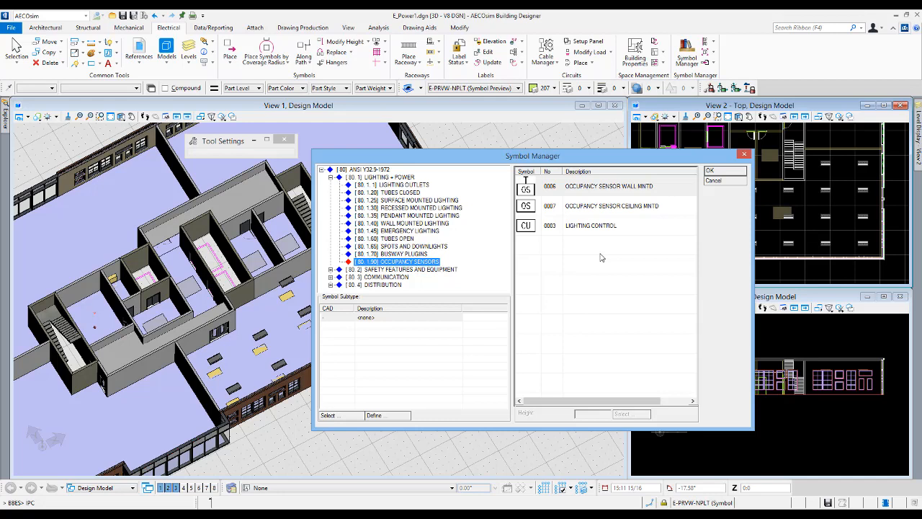
click(583, 207)
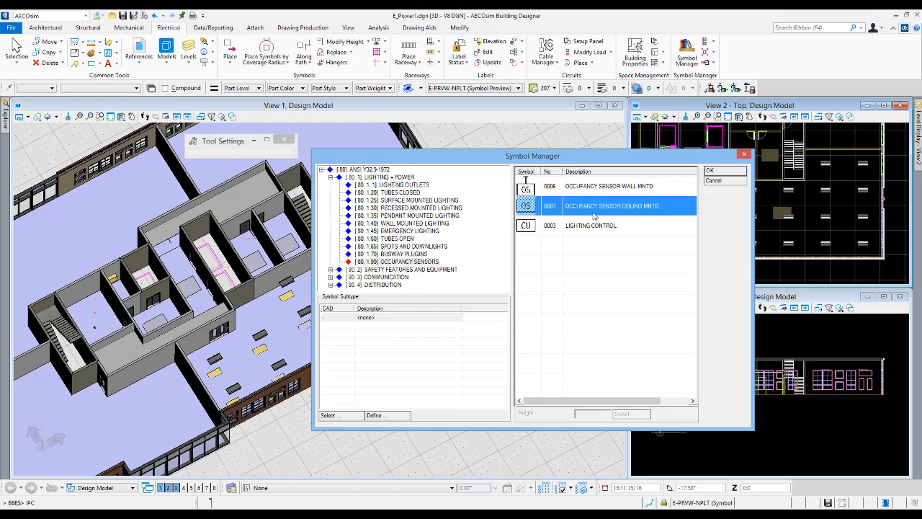
click(717, 174)
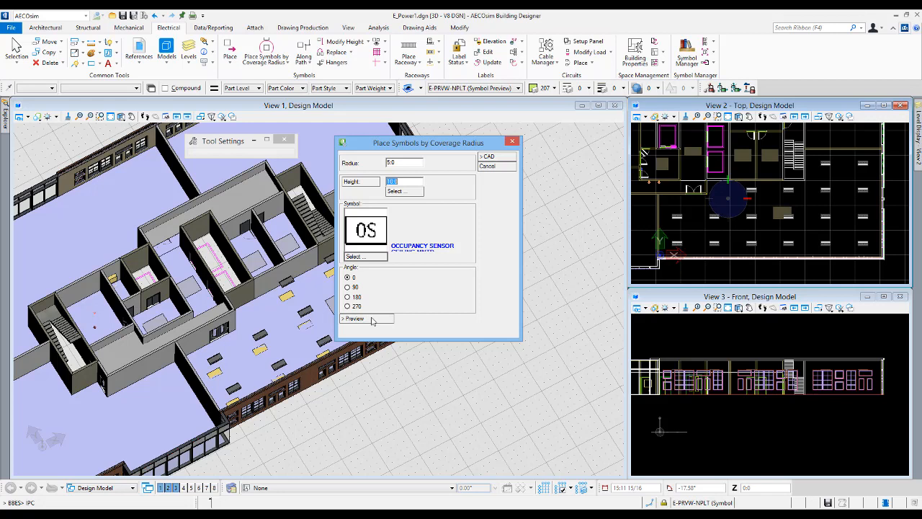
click(373, 321)
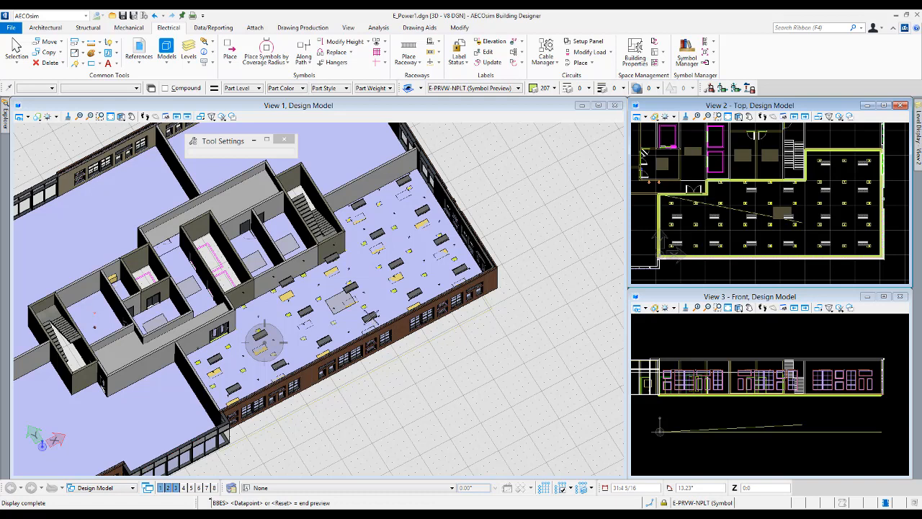
right_click(370, 317)
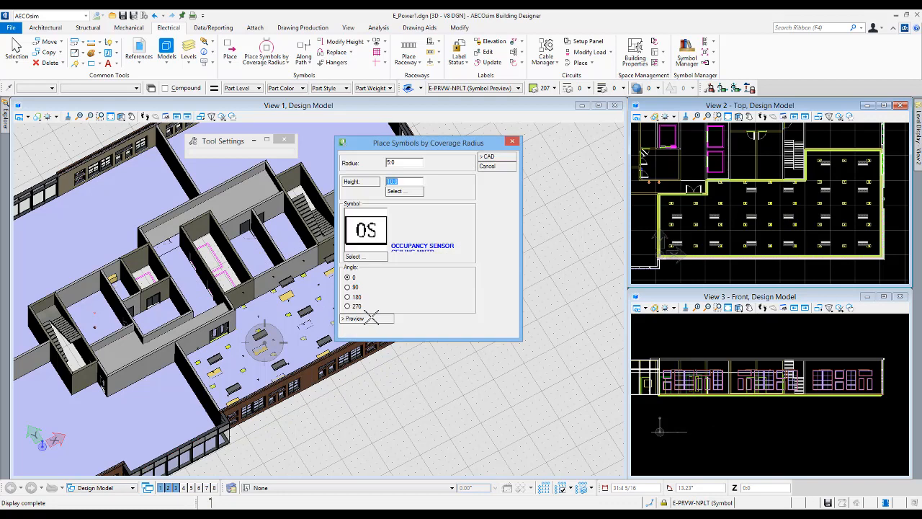
- Set the coverage radius to 15.0, preview the layout again and place the ceiling occupancy sensors in Office 1
click(389, 163)
text(1)
key(Tab)
click(381, 319)
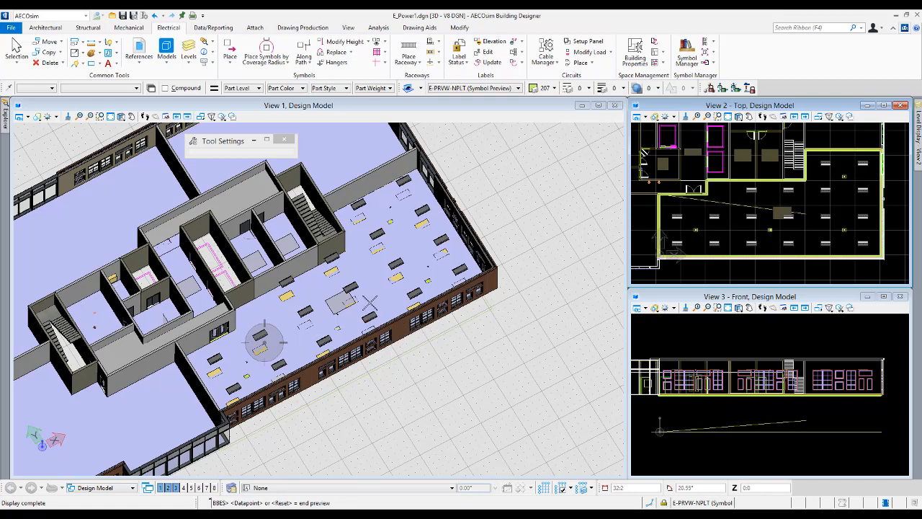
click(370, 302)
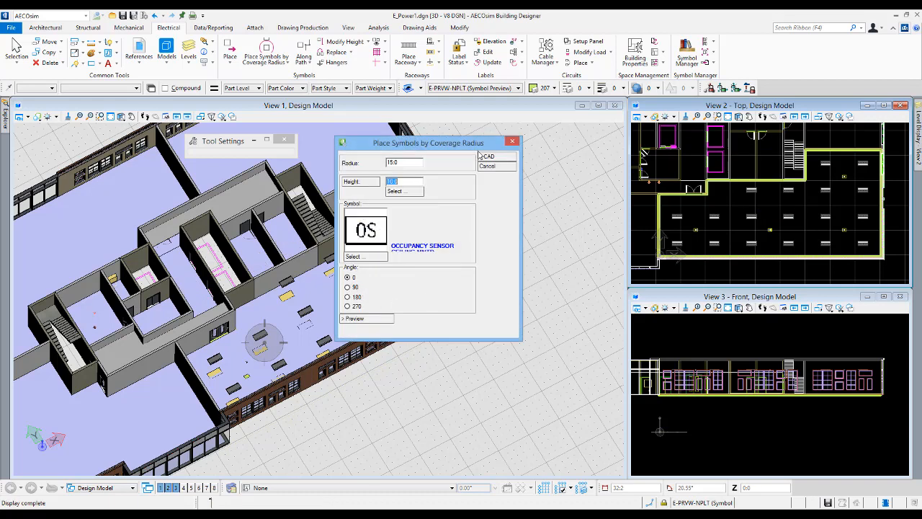
click(501, 158)
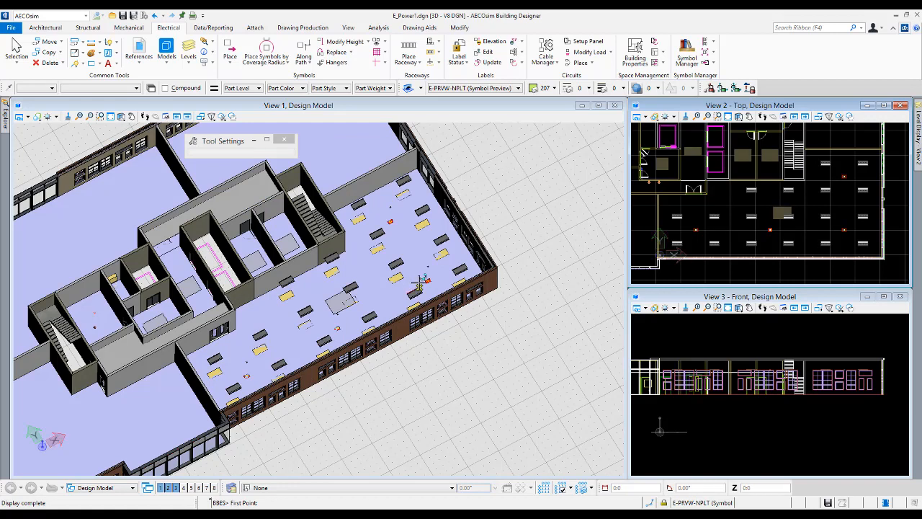
- Examine one of the placed occupancy sensors up close in the 3D view, from above and from the side
scroll(431, 281, up, 5)
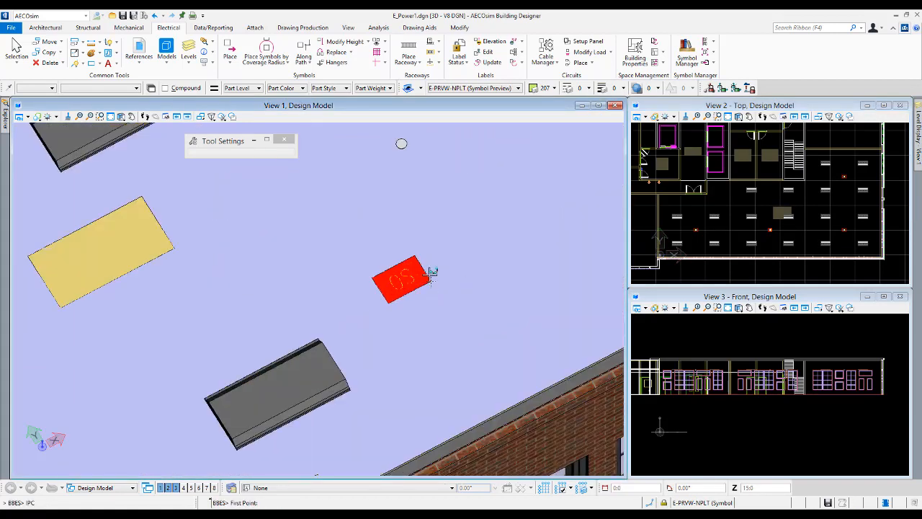
right_click(470, 276)
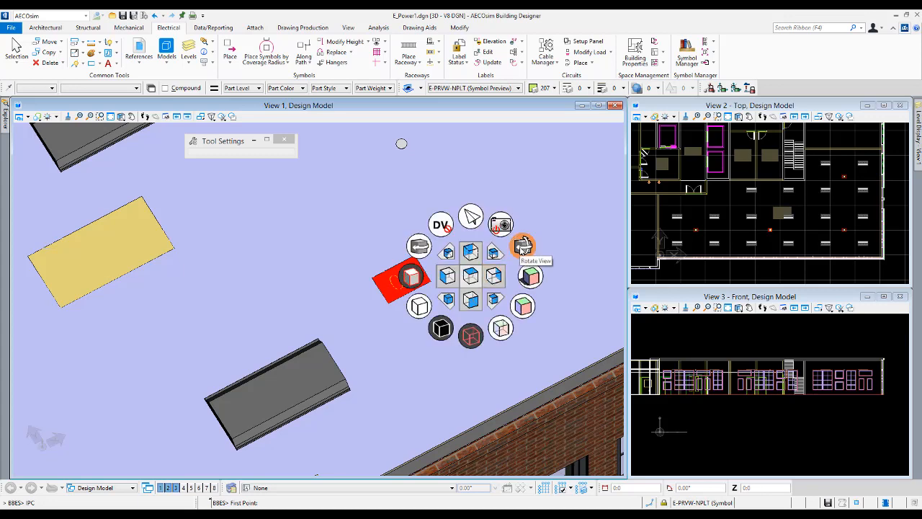
click(523, 246)
click(445, 283)
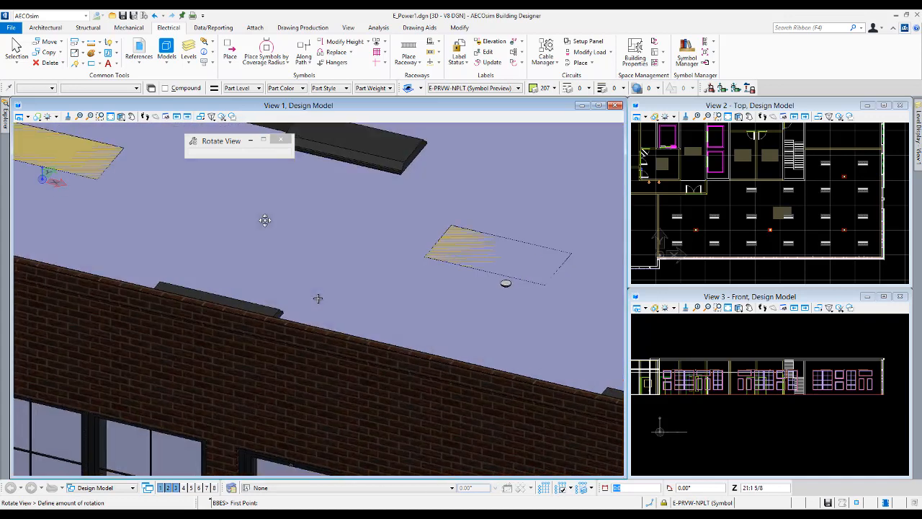
click(264, 219)
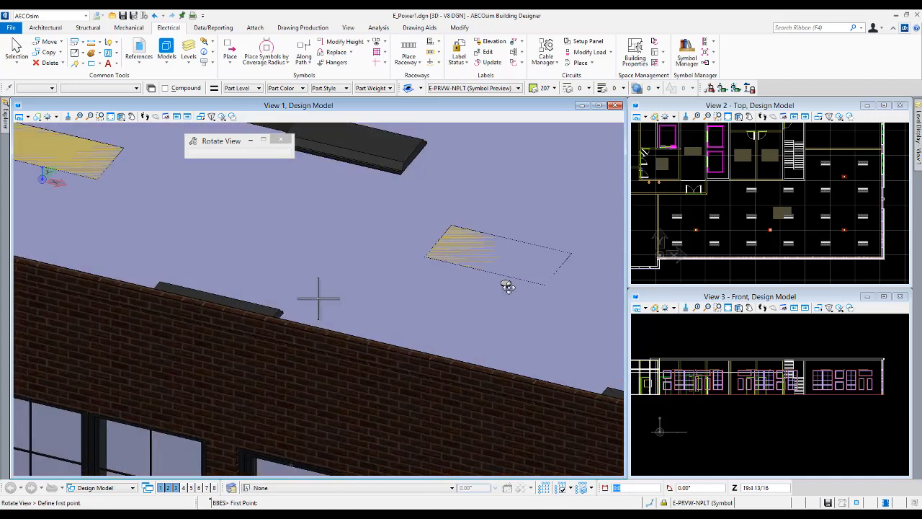
scroll(506, 286, up, 1)
scroll(507, 286, down, 1)
middle_click(507, 285)
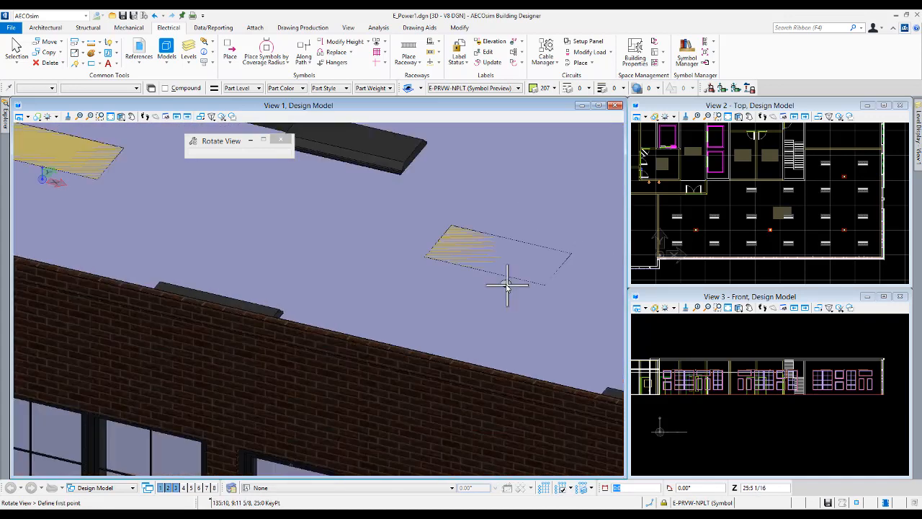
scroll(507, 286, up, 8)
middle_drag(507, 285, 449, 283)
right_click(514, 317)
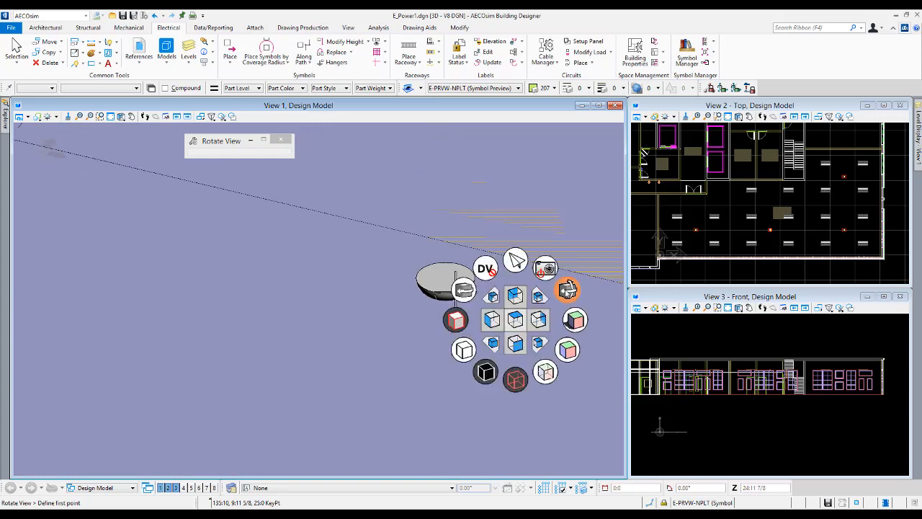
click(568, 290)
drag(556, 292, 519, 306)
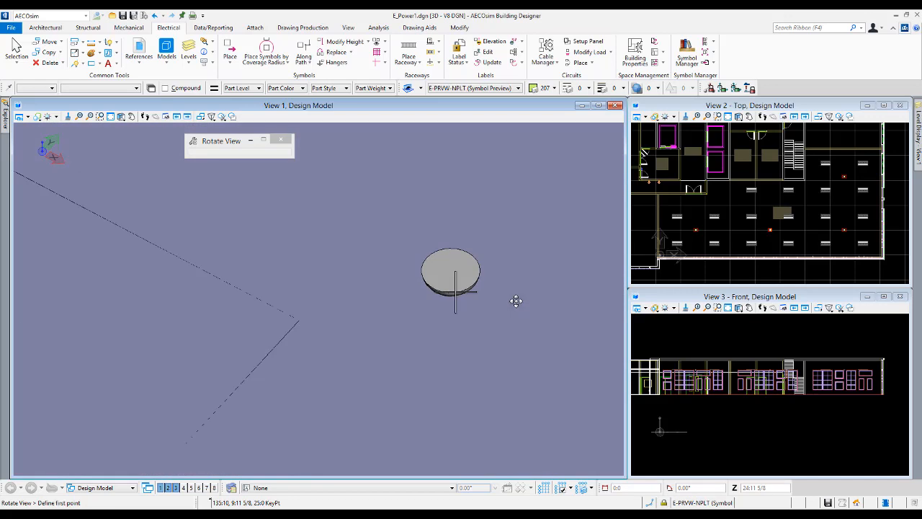